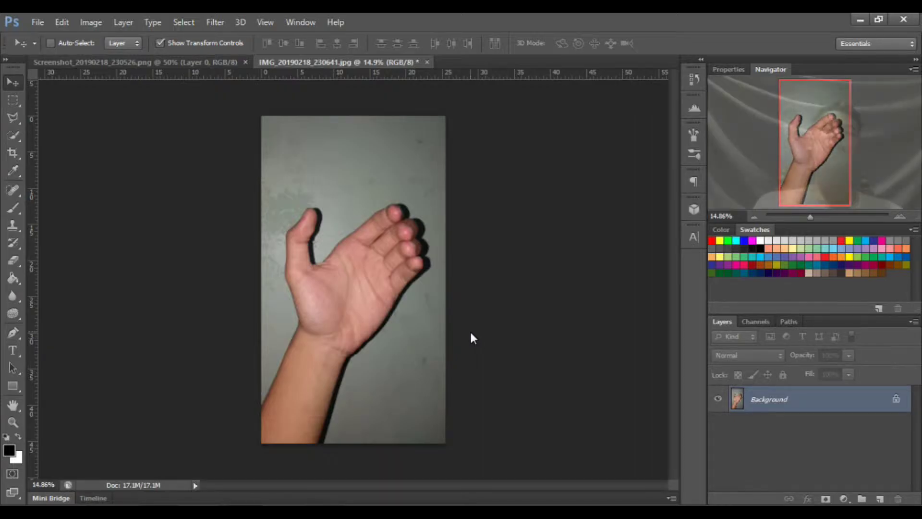
Step: Examine the hand photo and the Instagram profile screenshot, viewing both documents up close and in full
scroll(470, 330, "up", 4, "alt")
scroll(442, 307, "left", 3)
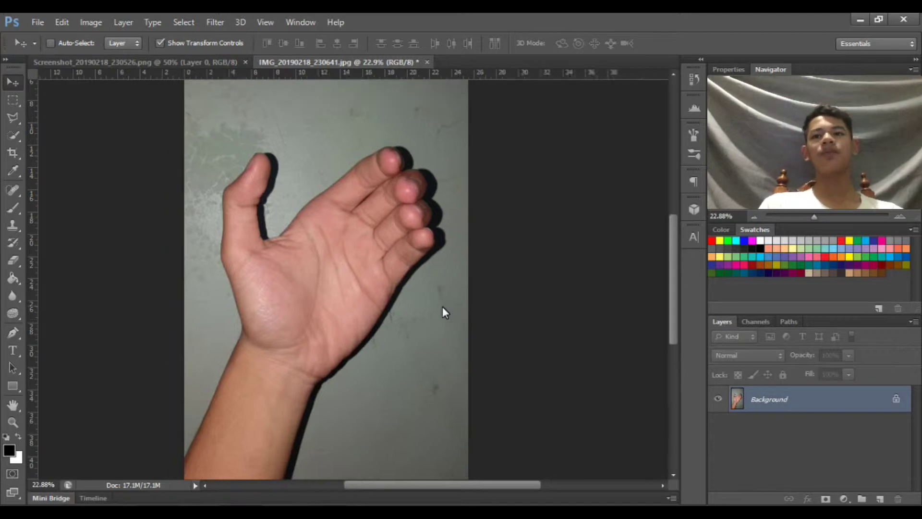
scroll(442, 305, "up", 3)
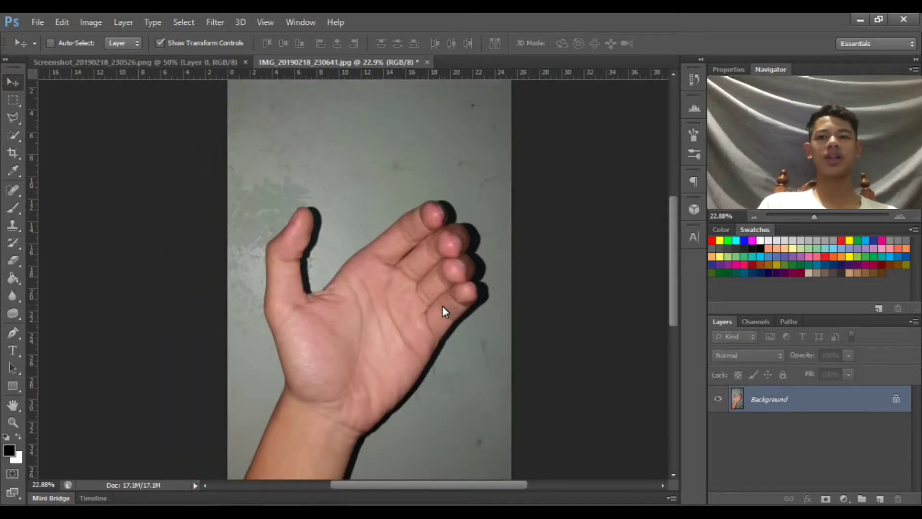
key("ctrl+Tab")
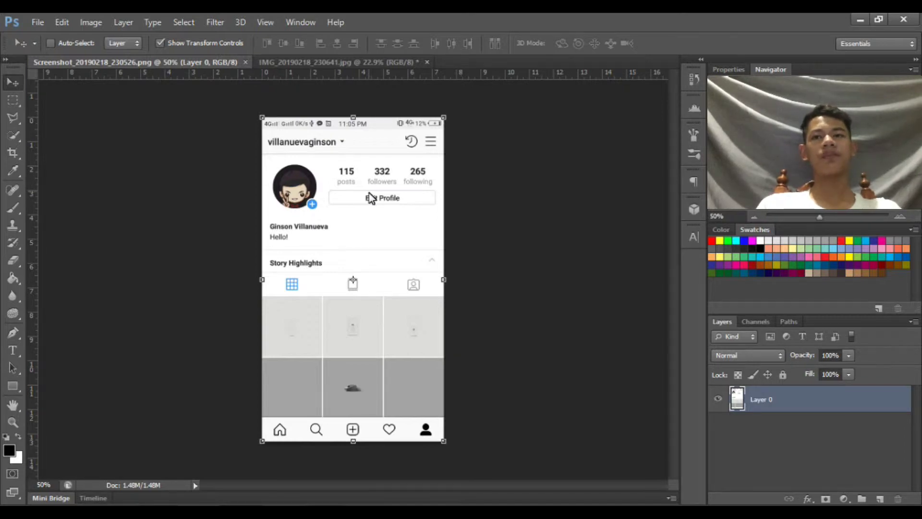
scroll(332, 247, "down", 2)
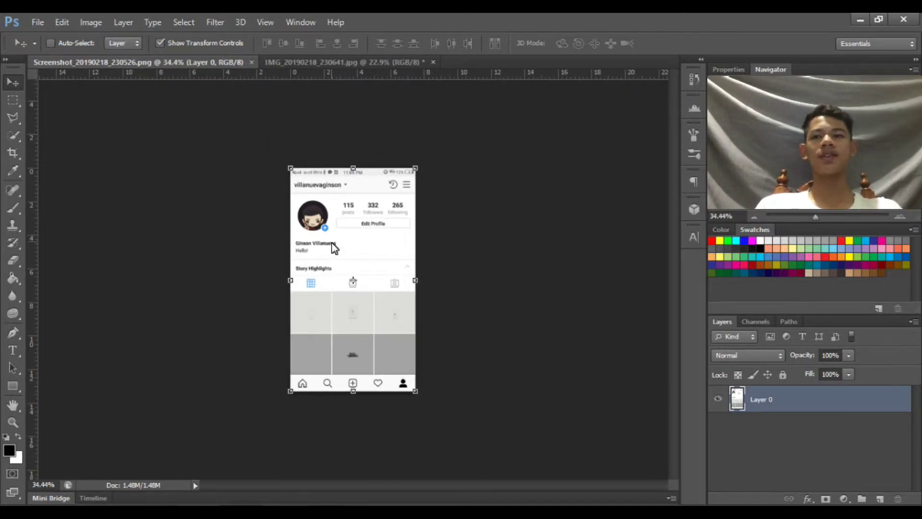
scroll(335, 247, "up", 4)
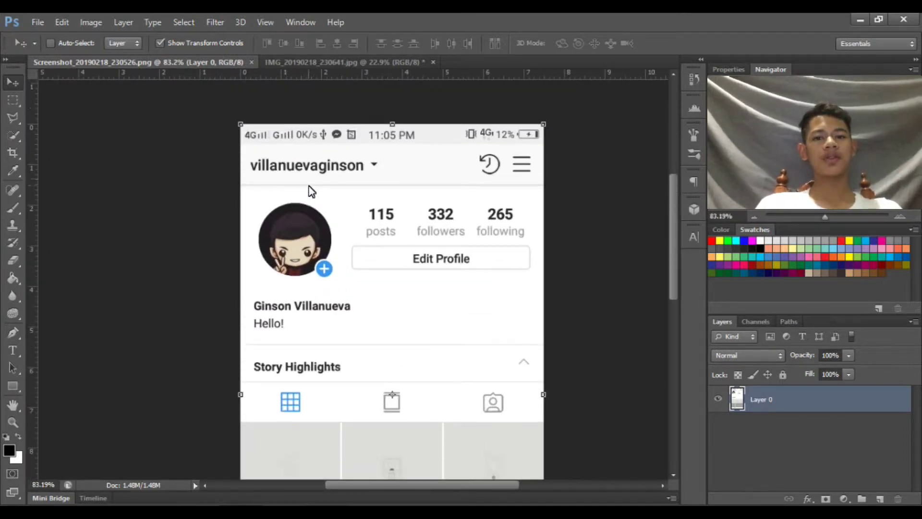
scroll(309, 192, "up", 2)
scroll(310, 192, "down", 3)
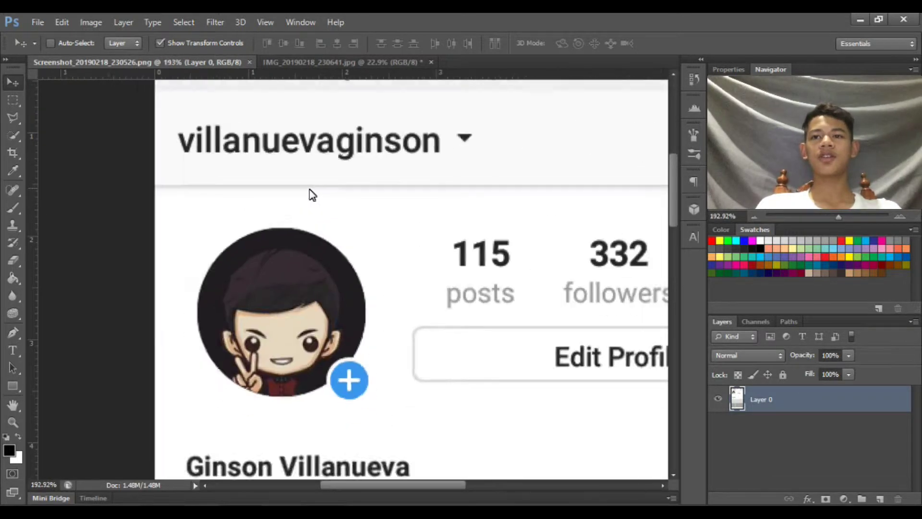
scroll(315, 287, "up", 1)
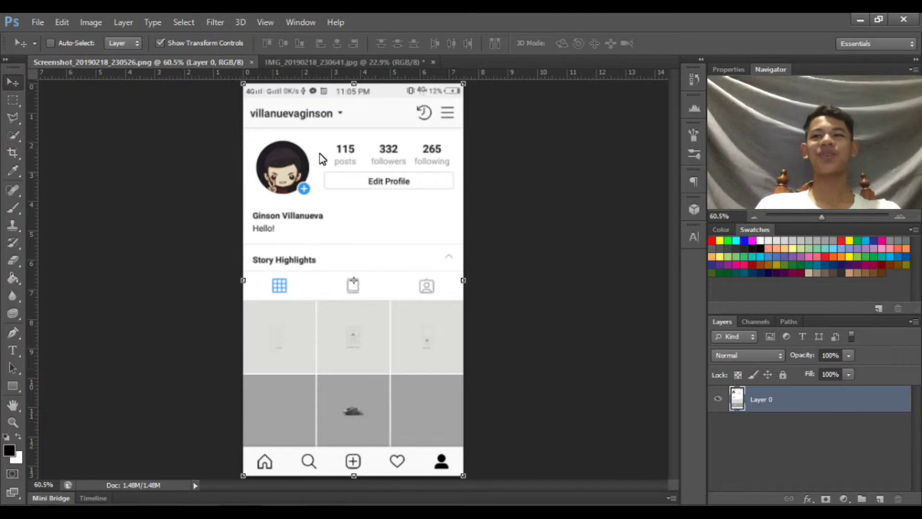
key("ctrl+Tab")
key("ctrl+Tab")
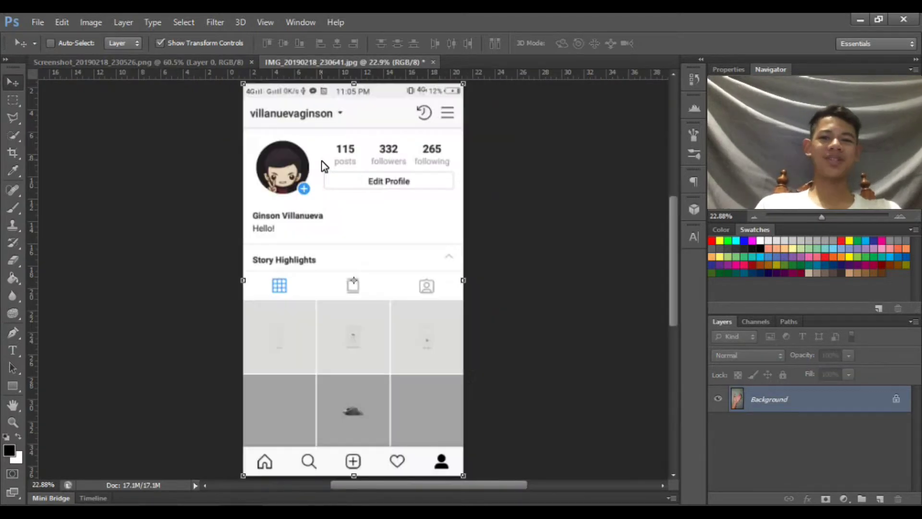
key("ctrl+Tab")
scroll(303, 169, "down", 2)
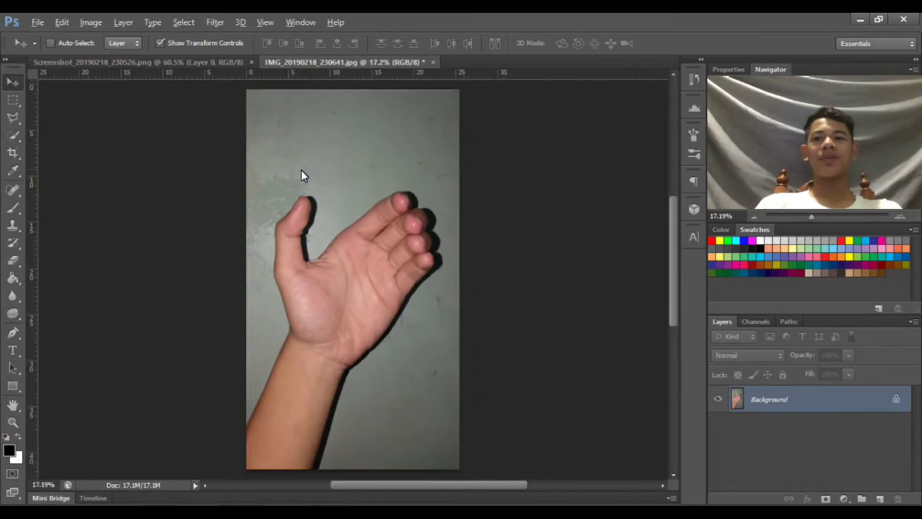
Step: Bring the Instagram profile screenshot into the hand photo document as a new layer above the background
key("ctrl+Tab")
scroll(310, 240, "down", 2)
left_click_drag(330, 222, 358, 209)
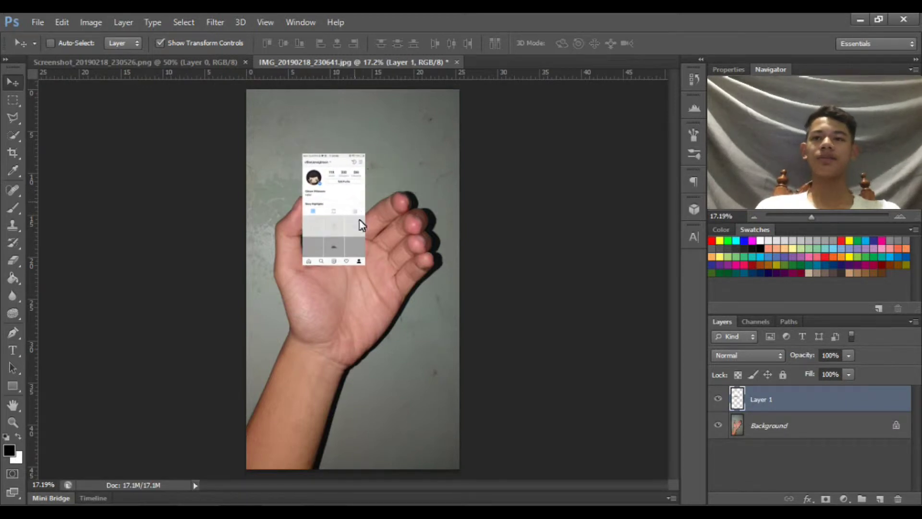
key("ctrl+t")
left_click_drag(370, 336, 420, 353)
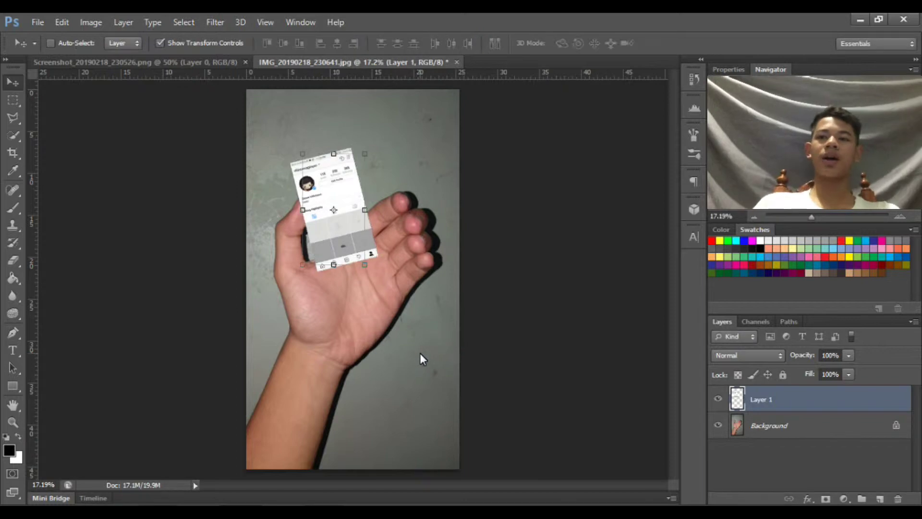
key("Escape")
Step: Scale the screenshot layer up with Free Transform to phone size, so it covers the palm and most of the fingers
key("ctrl+t")
left_click_drag(361, 268, 416, 342)
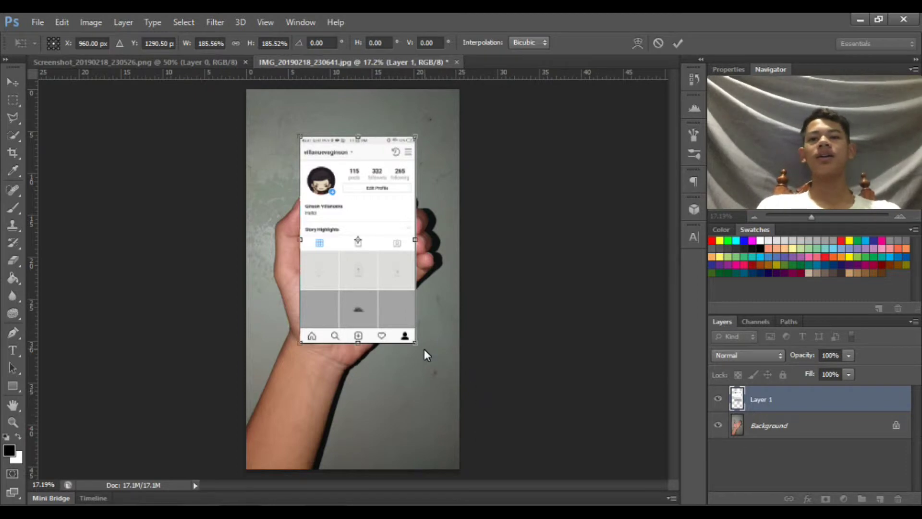
left_click_drag(416, 345, 353, 342)
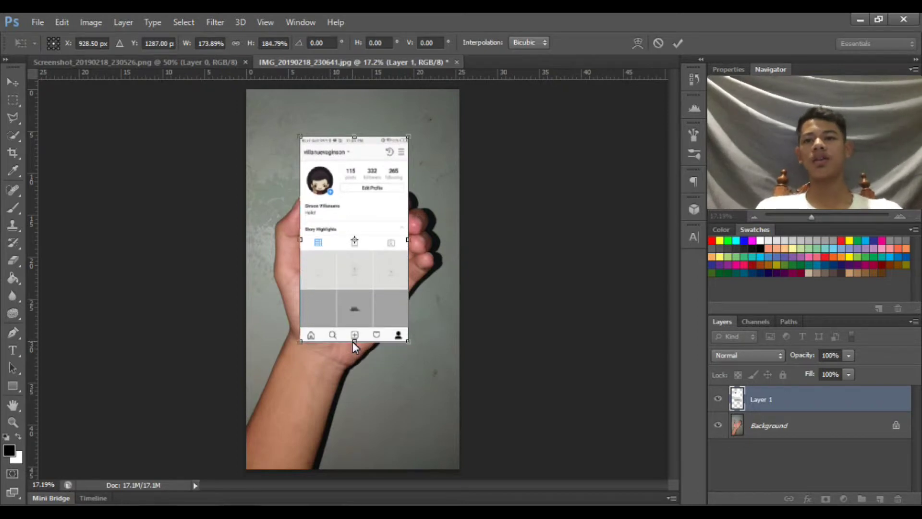
left_click_drag(414, 136, 417, 128)
key("Return")
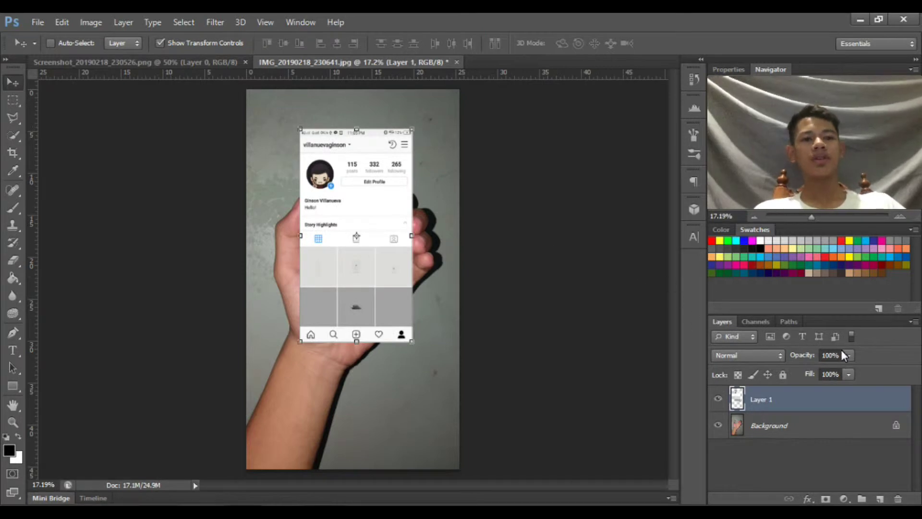
Step: Lower the screenshot layer's opacity to 68% so the hand shows through
left_click(849, 356)
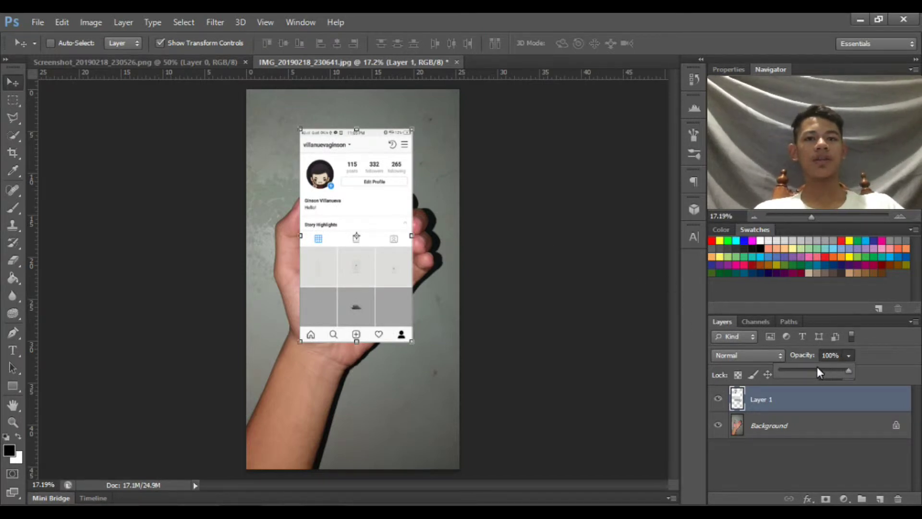
left_click(817, 369)
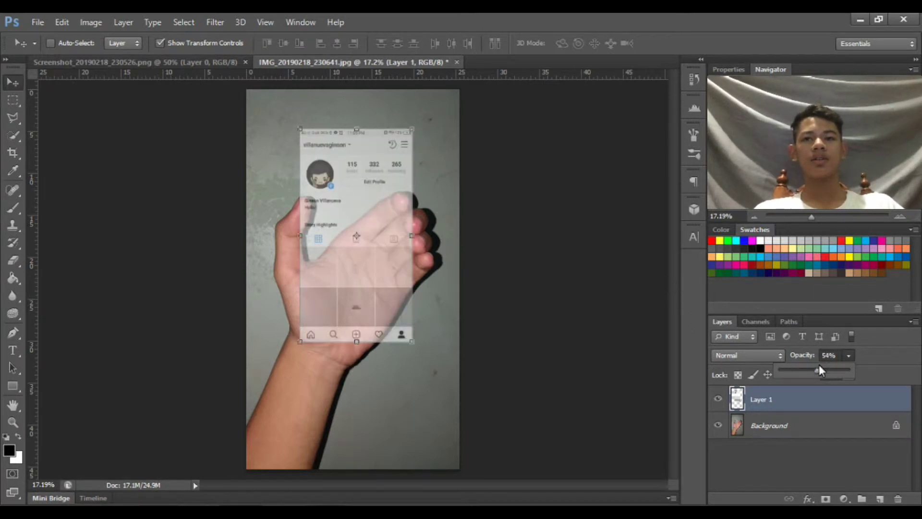
left_click(458, 356)
Step: Rotate the screenshot layer by about -24° and move it up and left to fit between the thumb and fingers
key("ctrl+t")
left_click_drag(427, 382, 544, 395)
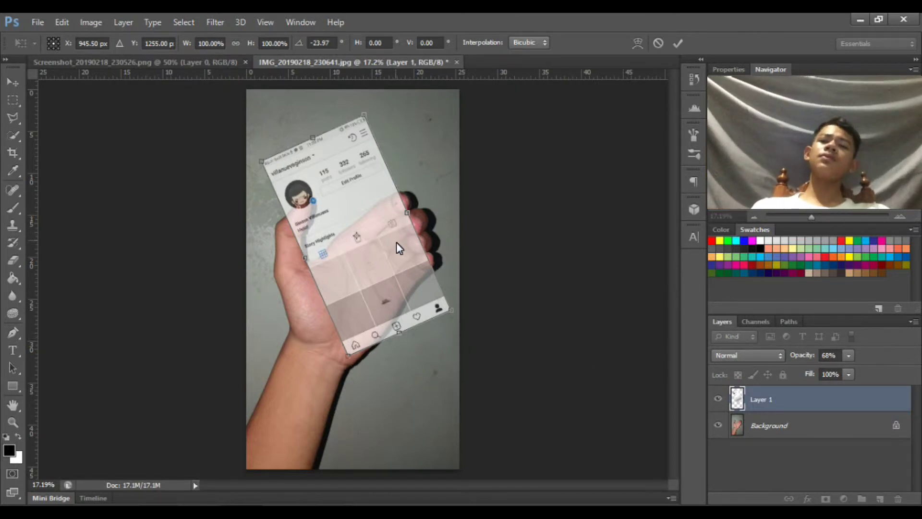
mouse_move(397, 247)
left_mouse_down()
mouse_move(398, 256)
mouse_move(385, 234)
left_mouse_up()
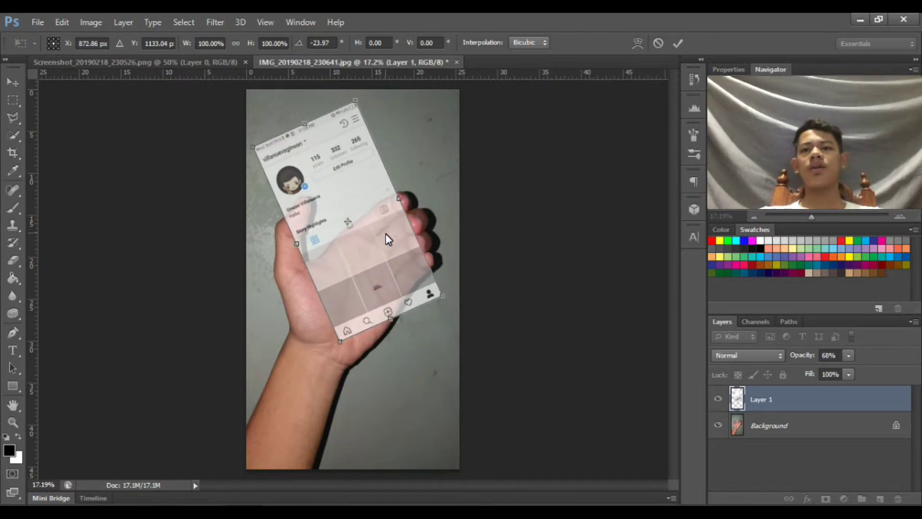
key("Return")
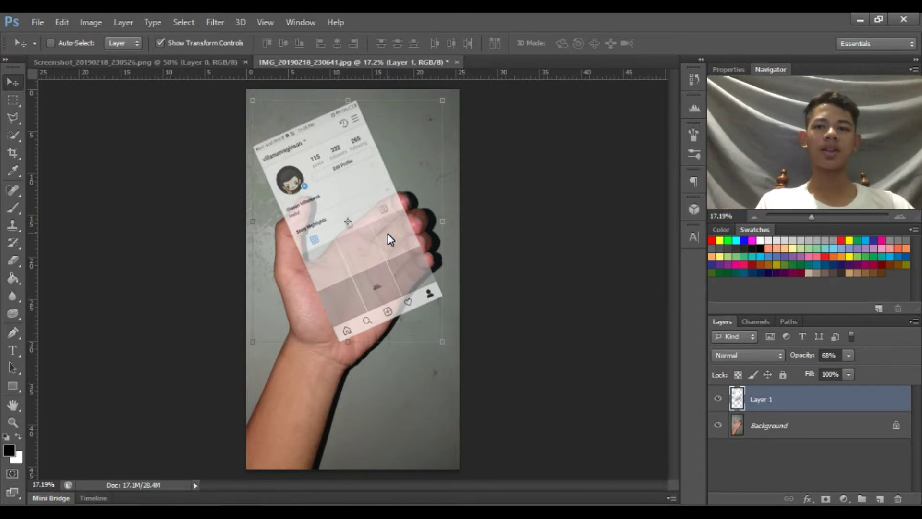
Step: Add a layer mask to the screenshot layer and choose the Brush tool, keeping black as the foreground colour
scroll(311, 166, "up", 2)
scroll(320, 179, "down", 2)
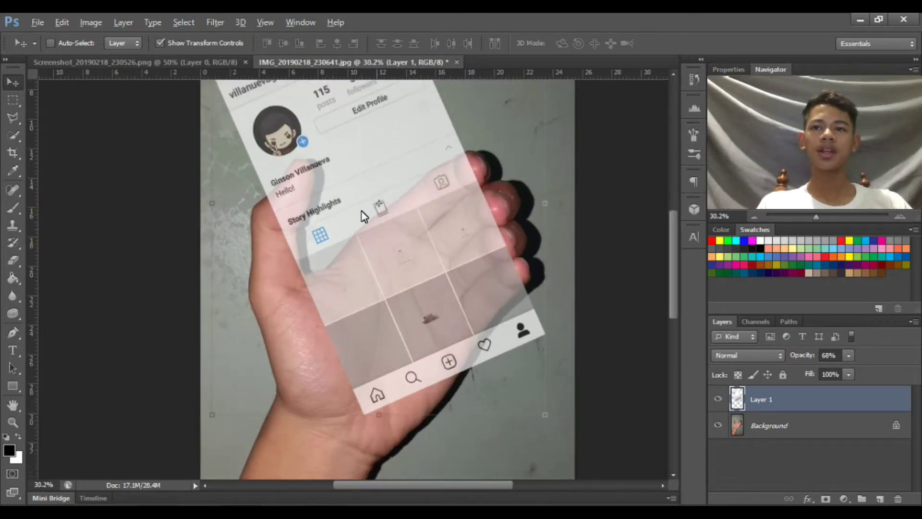
scroll(366, 216, "down", 2)
scroll(325, 200, "up", 4)
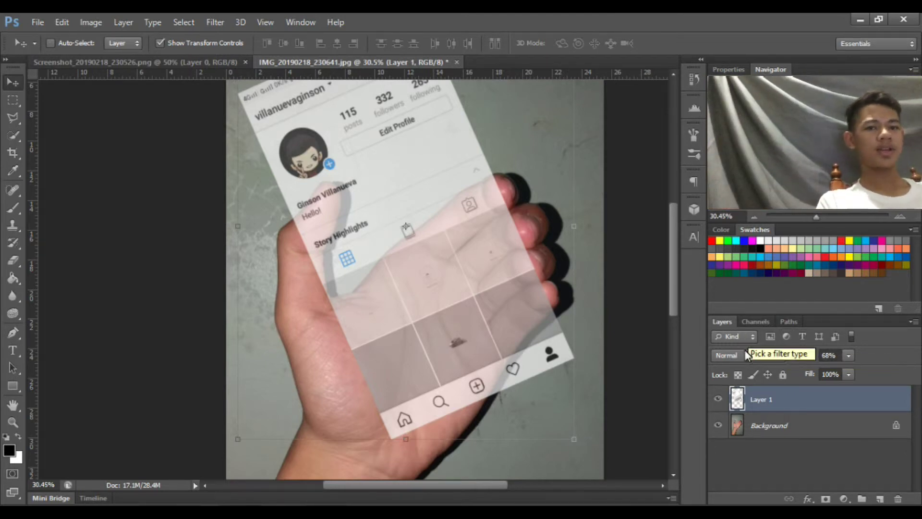
left_click(827, 499)
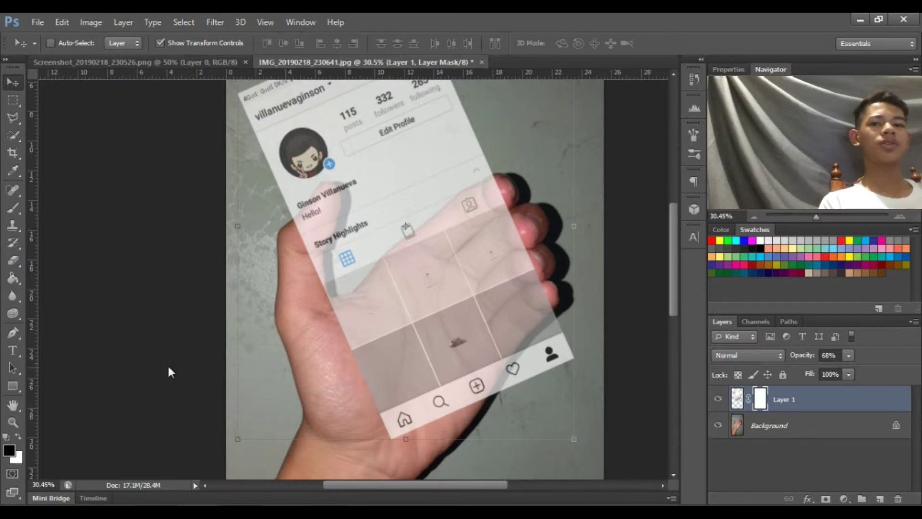
left_click(9, 453)
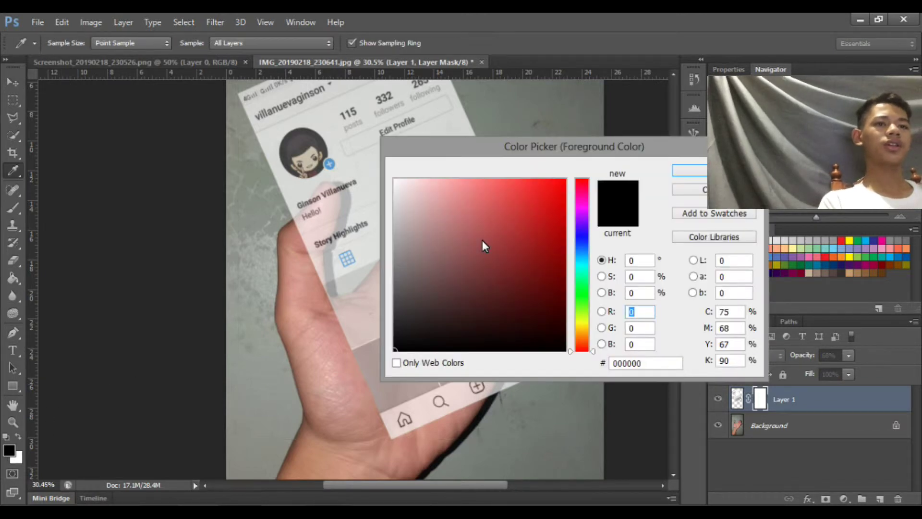
key("Escape")
key("b")
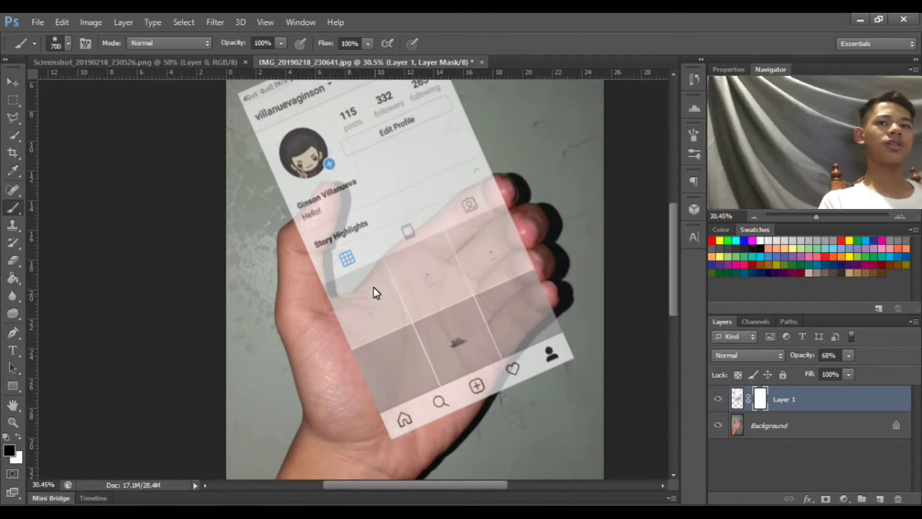
Step: Undo a 700 px test dab on the mask and raise the brush hardness slightly above 0%
left_click(473, 238)
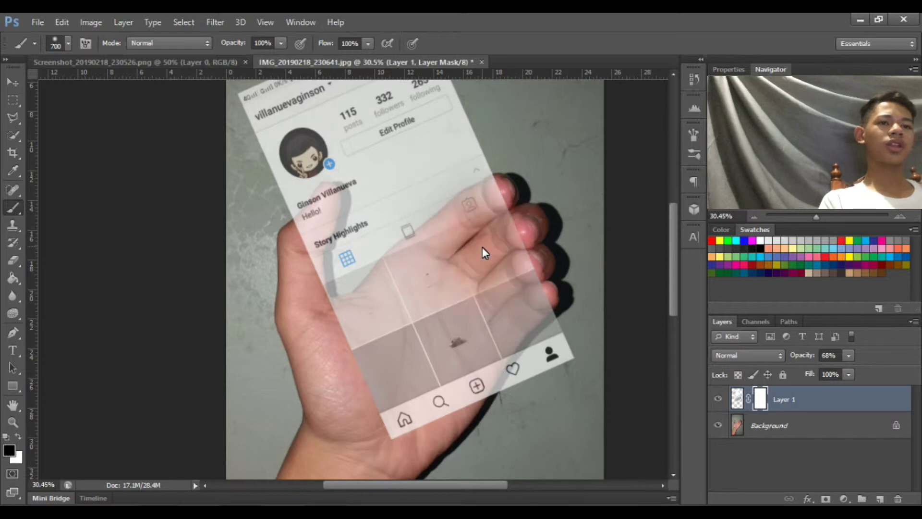
key("ctrl+z")
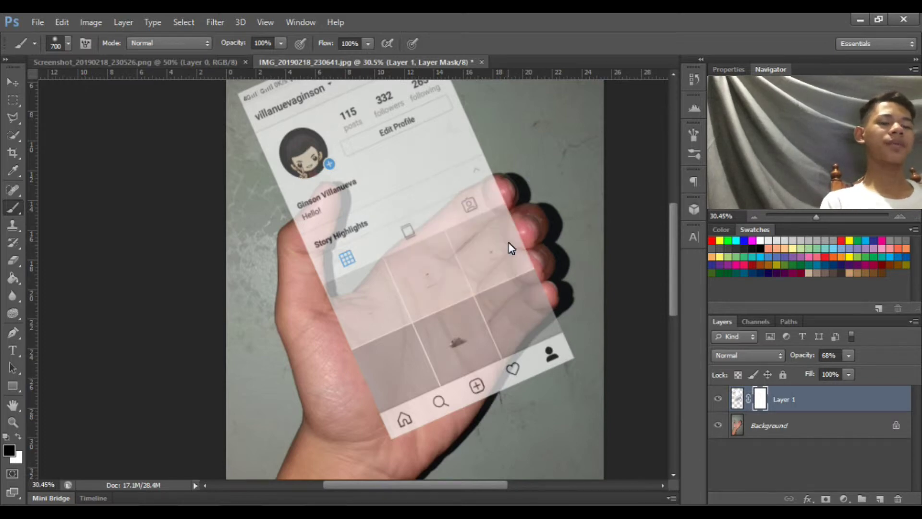
right_click(518, 188)
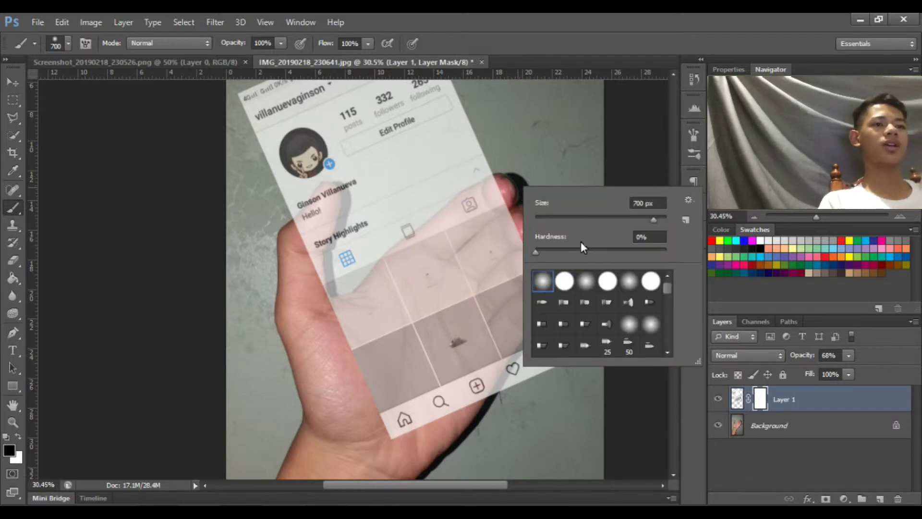
left_click(543, 250)
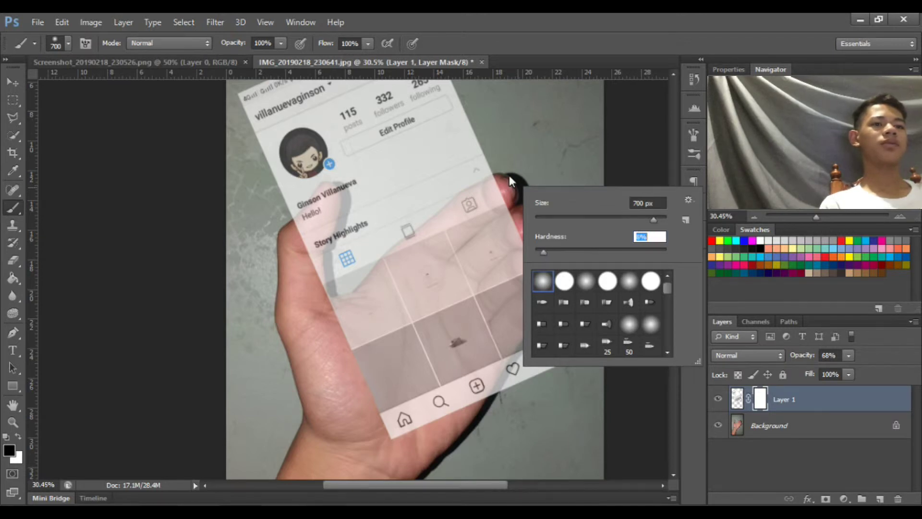
key("Return")
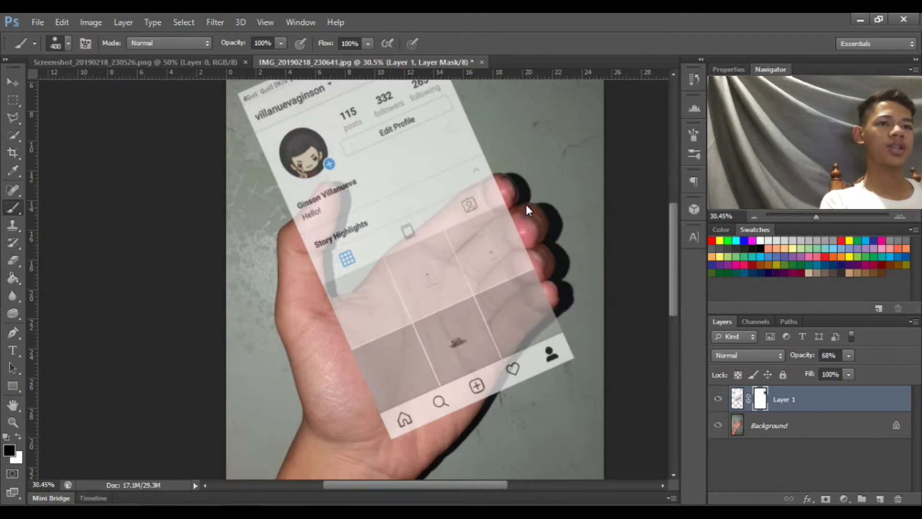
Step: Reduce the brush to 175 px and paint black on the mask over the fingertips and thumb to reveal them in front of the screenshot
key("bracketleft")
key("bracketleft")
key("bracketleft")
key("bracketleft")
key("bracketleft")
key("bracketleft")
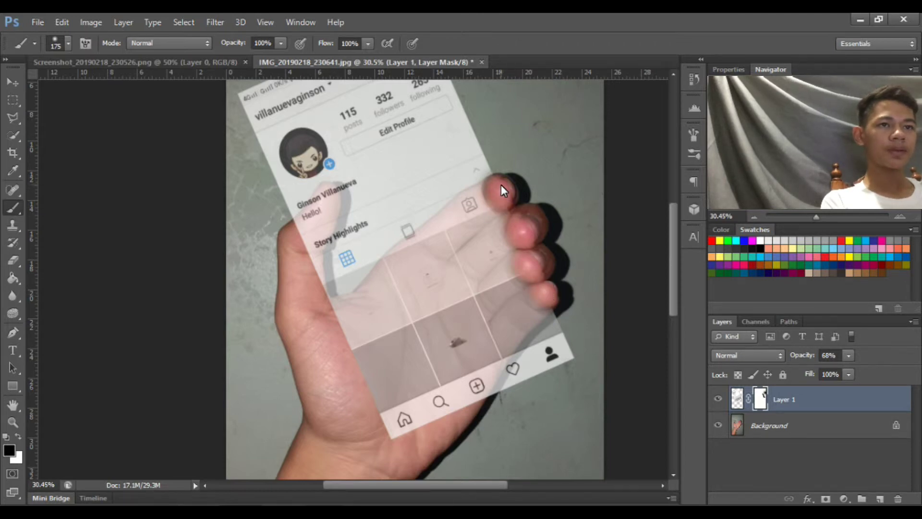
mouse_move(297, 229)
left_mouse_down()
mouse_move(317, 205)
mouse_move(316, 319)
mouse_move(317, 247)
mouse_move(309, 257)
mouse_move(319, 221)
left_mouse_up()
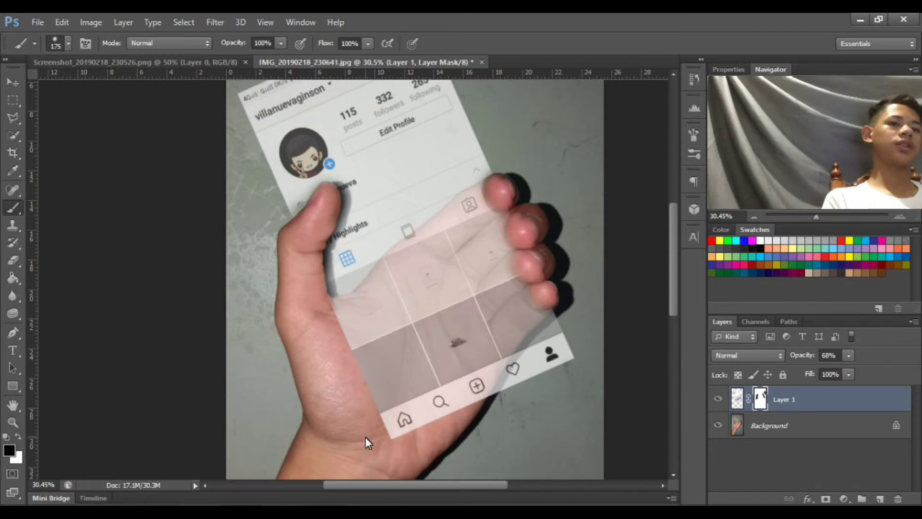
scroll(369, 433, "down", 3)
key("v")
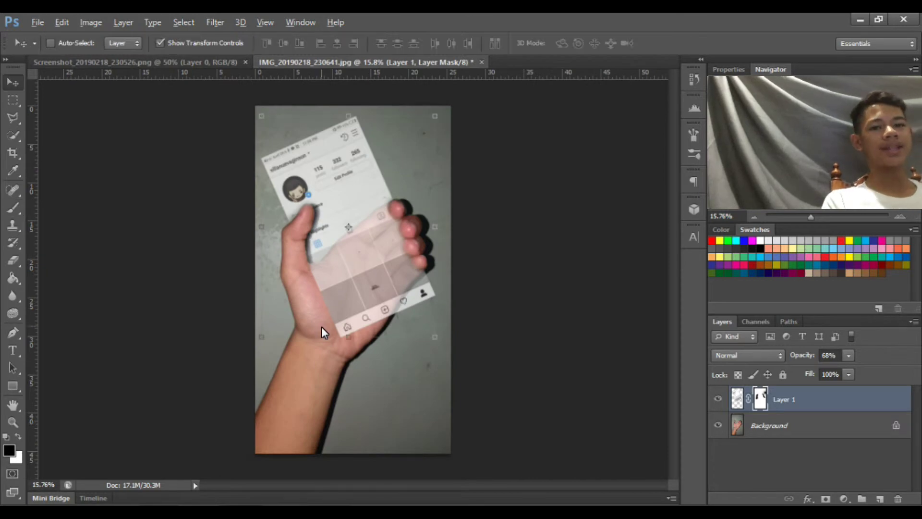
Step: Add an Outer Glow layer style to the screenshot layer
scroll(322, 327, "down", 1)
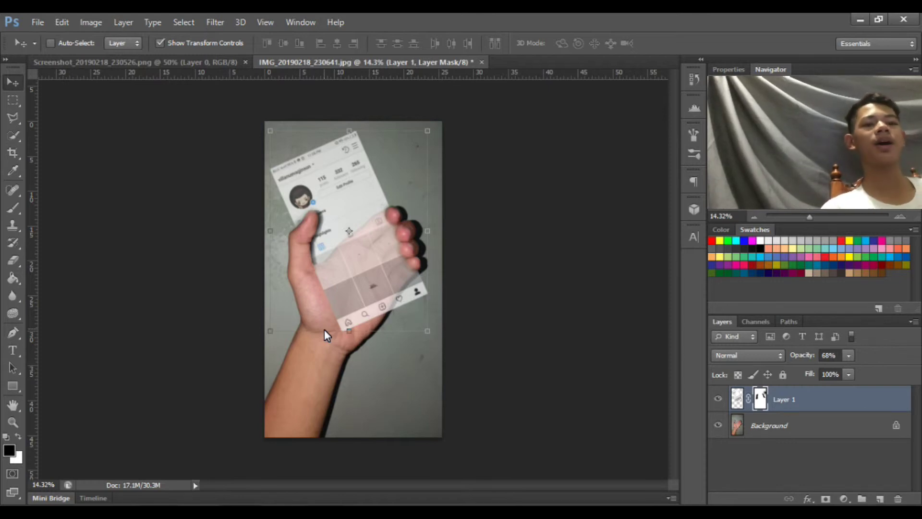
key("Return")
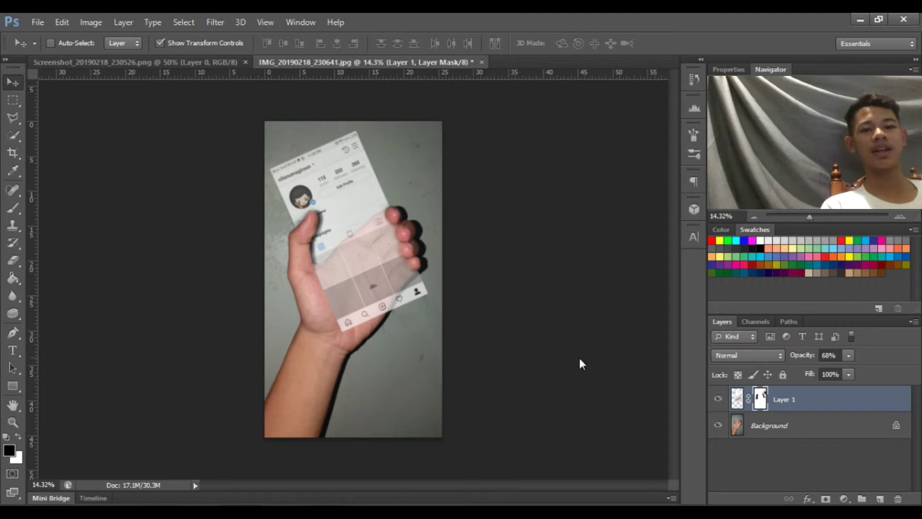
left_click(802, 495)
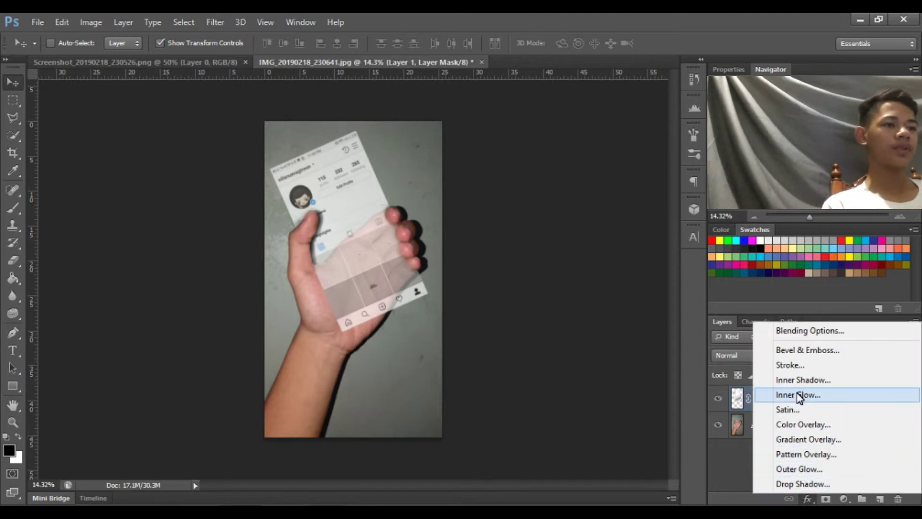
left_click(800, 469)
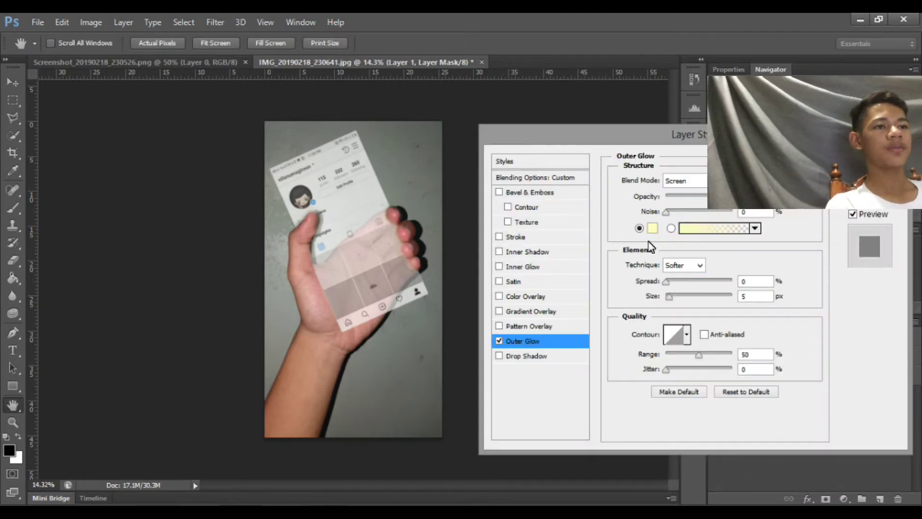
Step: Try a pure red outer glow colour with a slightly raised spread
left_click(652, 228)
left_click_drag(523, 287, 595, 171)
left_click(582, 182)
left_click(691, 171)
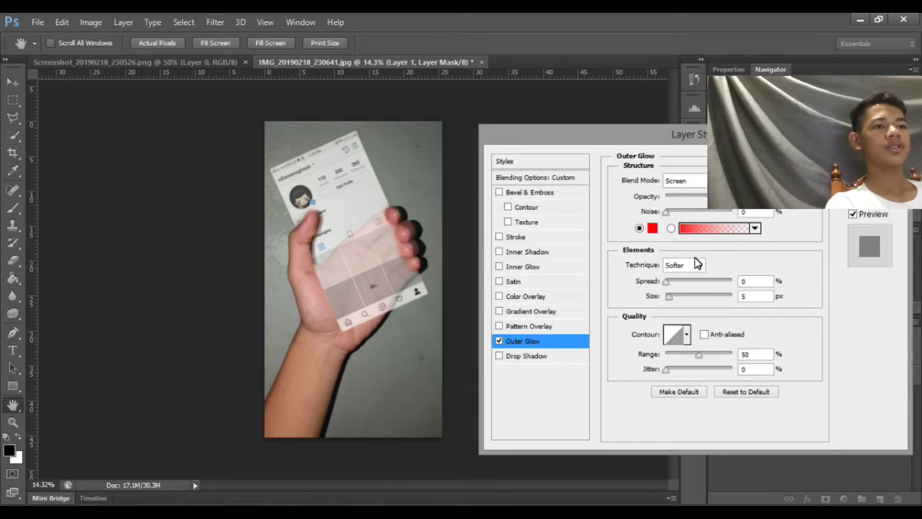
mouse_move(667, 282)
left_mouse_down()
mouse_move(741, 288)
mouse_move(672, 284)
left_mouse_up()
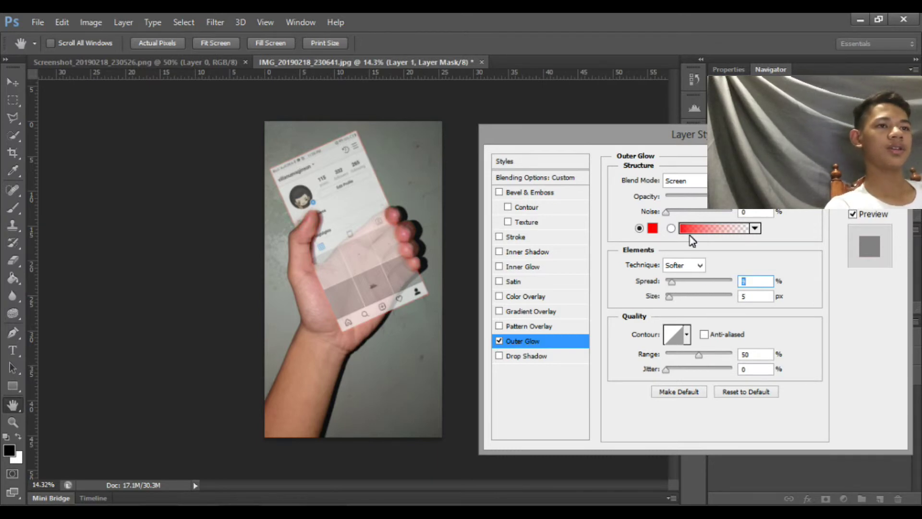
Step: Set the outer glow colour to white (ffffff)
left_click(653, 228)
left_click_drag(521, 244, 395, 179)
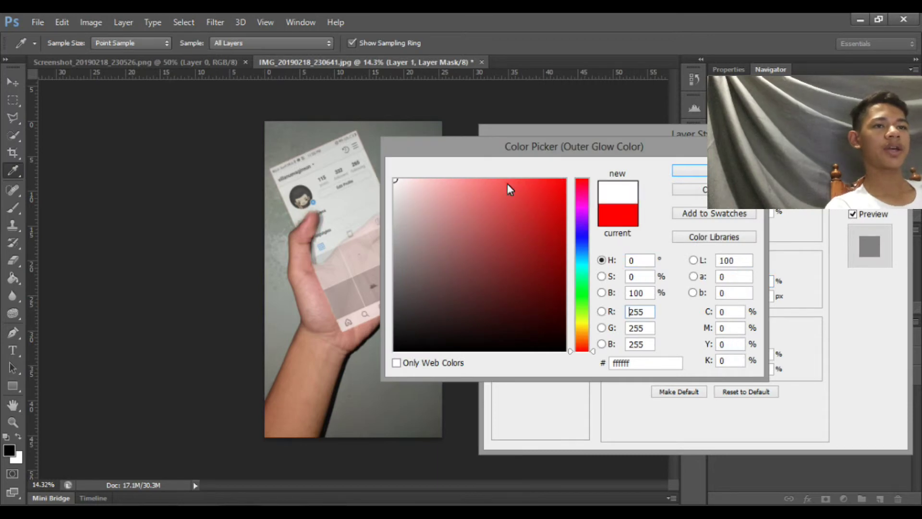
left_click(692, 177)
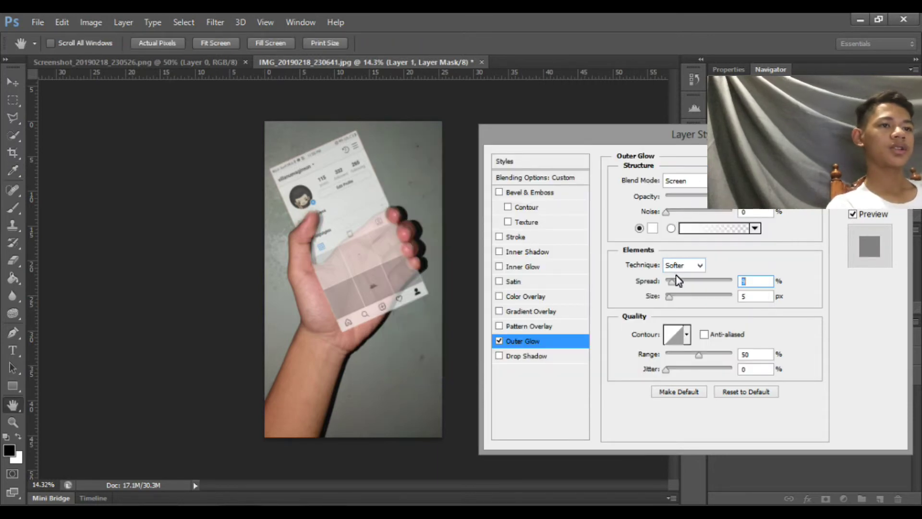
Step: Lower the glow's opacity, set its spread to 1% and size to 49 px, and apply the style with no layer left selected
left_click_drag(671, 299, 680, 283)
left_click(690, 197)
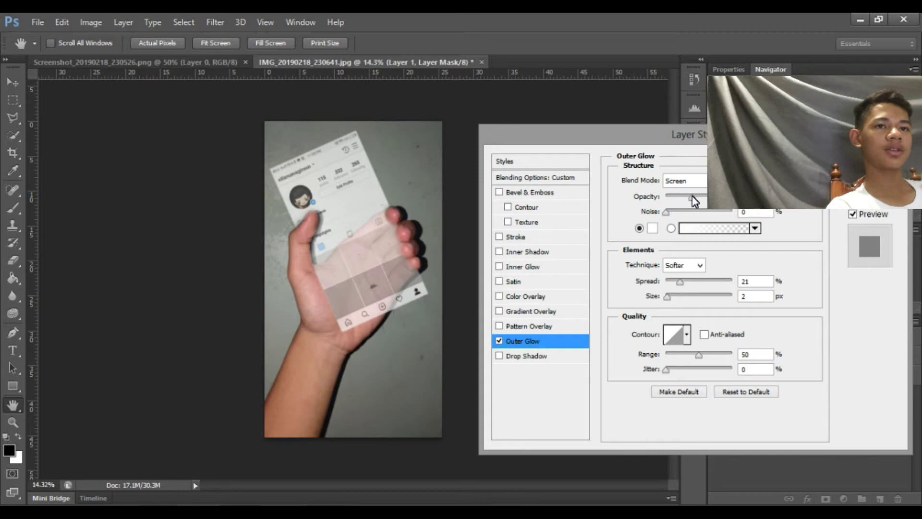
mouse_move(682, 282)
left_mouse_down()
mouse_move(693, 283)
mouse_move(679, 295)
left_mouse_up()
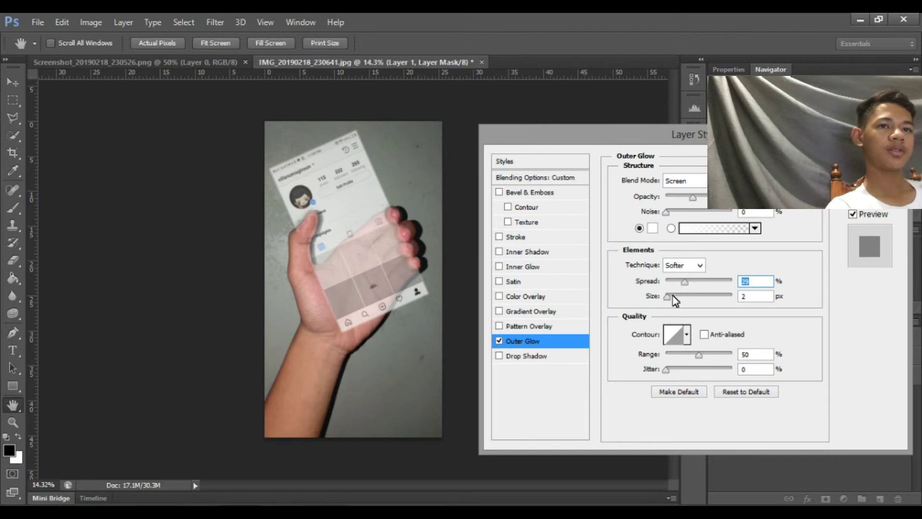
left_click_drag(686, 297, 669, 286)
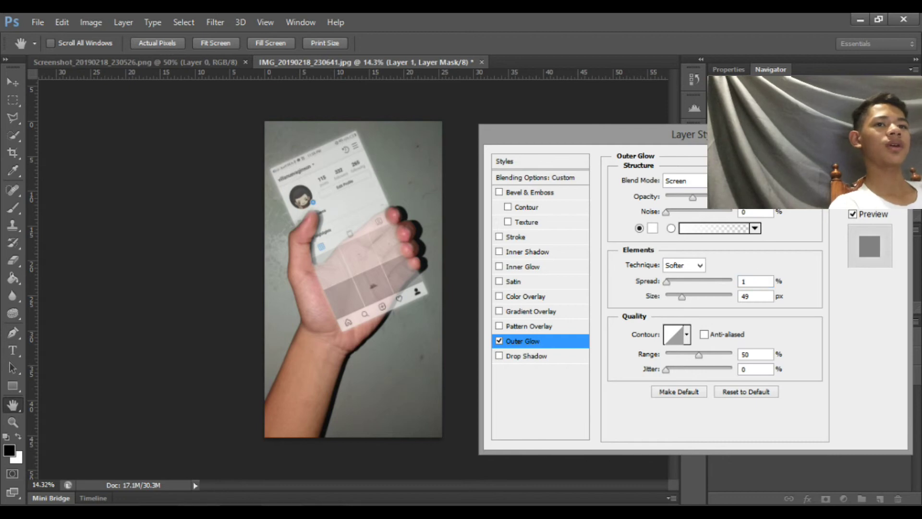
key("Return")
left_click(791, 468)
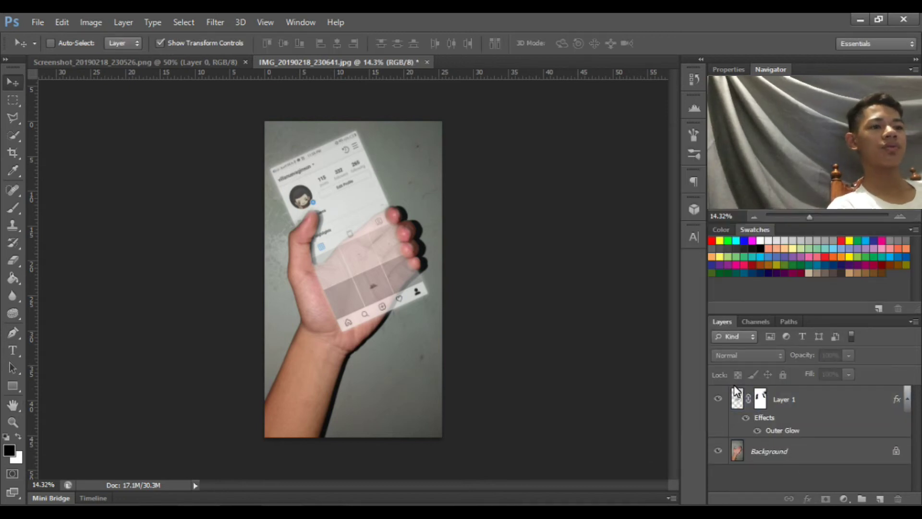
Step: Toggle the screenshot layer's effects off and on to compare the glow, and inspect the composite at different magnifications
left_click(749, 416)
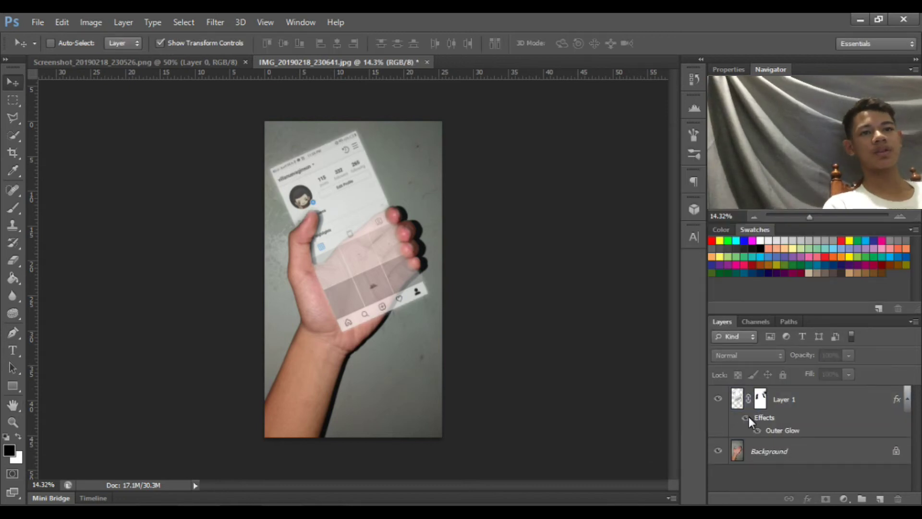
left_click(748, 416)
left_click(748, 417)
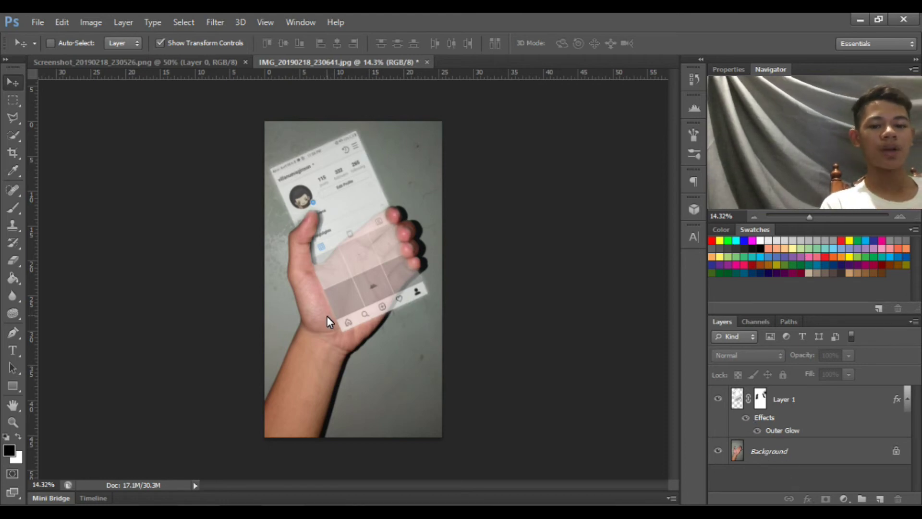
scroll(327, 316, "down", 2)
scroll(327, 315, "down", 1)
scroll(328, 315, "up", 5)
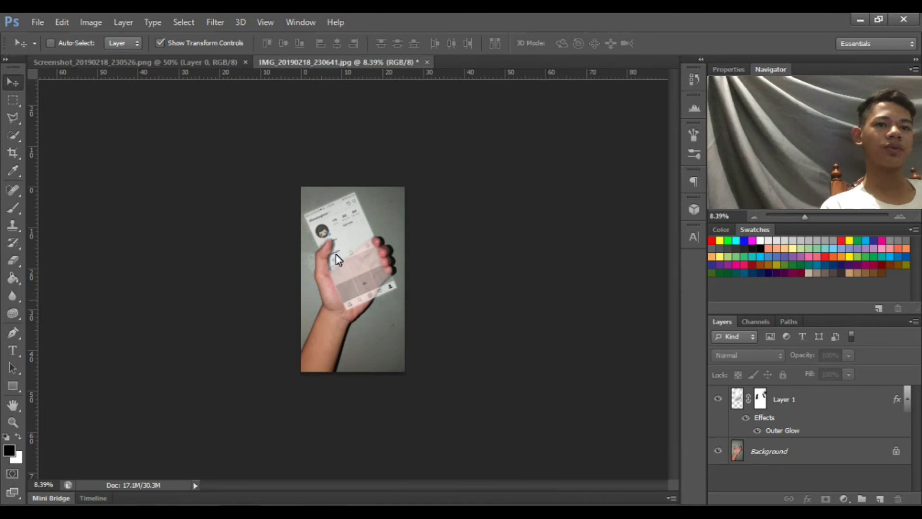
scroll(335, 234, "down", 3)
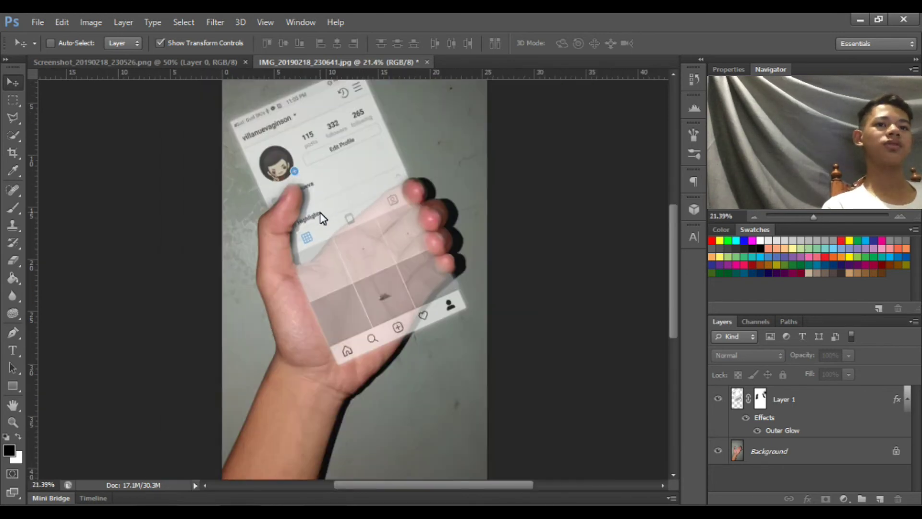